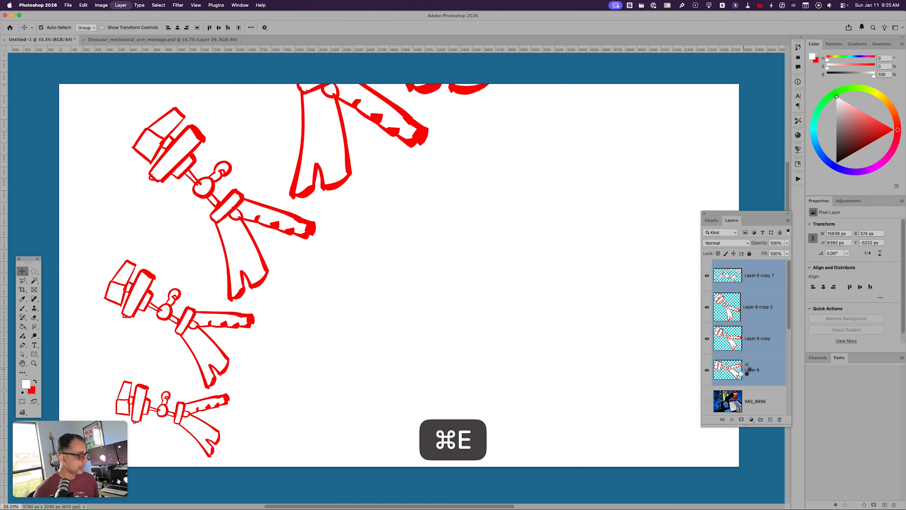
Step: Scale the merged strip of red figures to about 18%, rotate it about 27° and place it near the middle of the canvas
key("super+minus")
key("super+minus")
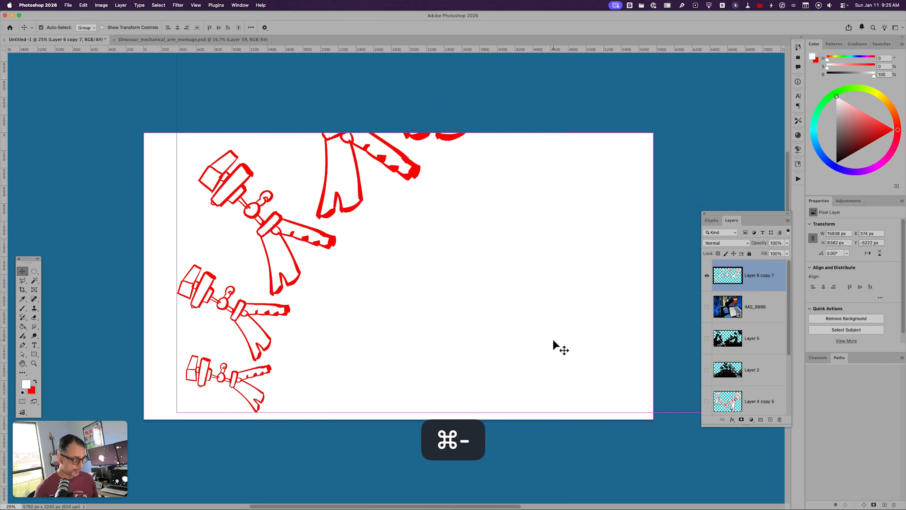
left_click_drag(484, 255, 471, 293)
key("super+t")
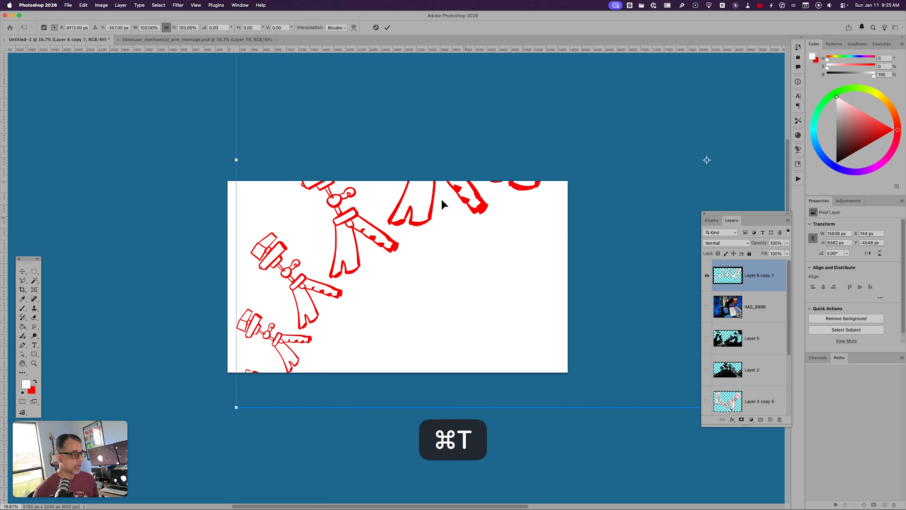
left_click_drag(236, 407, 421, 260)
left_click_drag(538, 217, 362, 276)
left_click_drag(551, 59, 628, 94)
left_click_drag(573, 225, 502, 326)
left_click_drag(153, 339, 354, 337)
left_click_drag(411, 325, 360, 277)
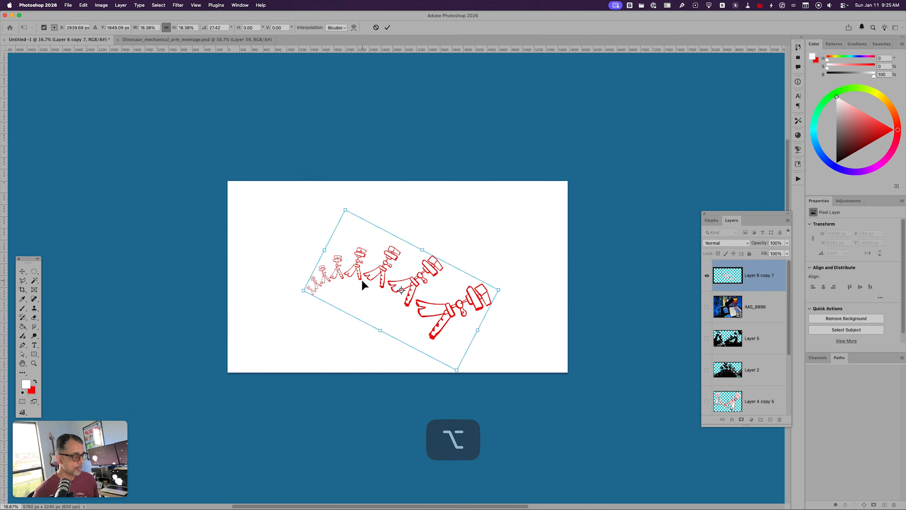
key("Return")
Step: Duplicate the figure strip, flip the copy horizontally and place it to the left so the smallest figures of both strips meet
key("super+equal")
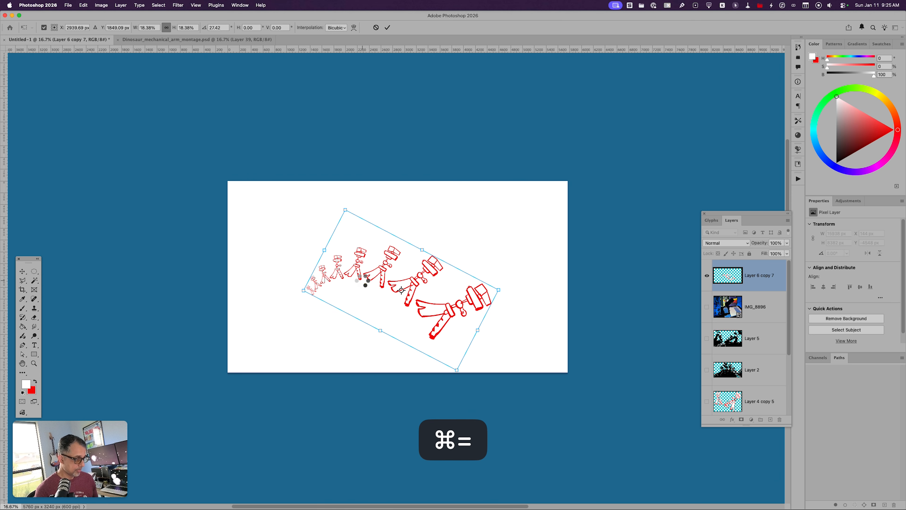
key("super+equal")
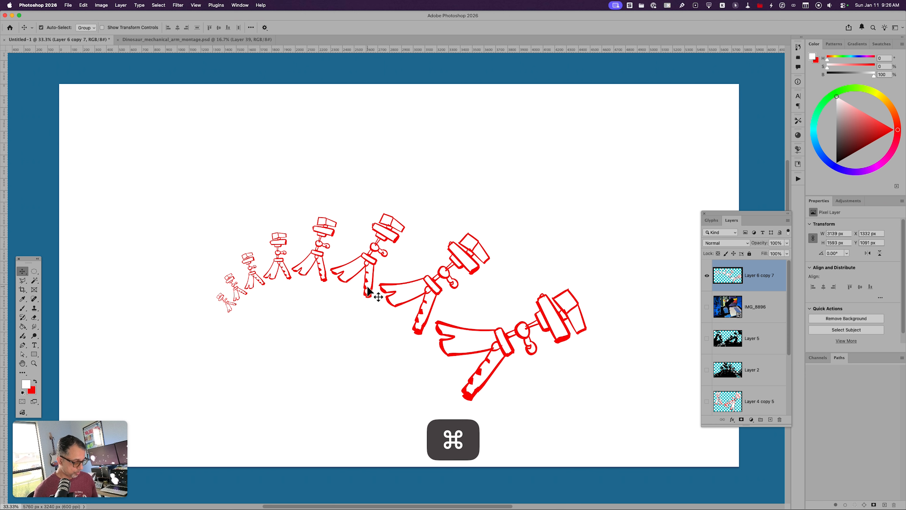
key("super+minus")
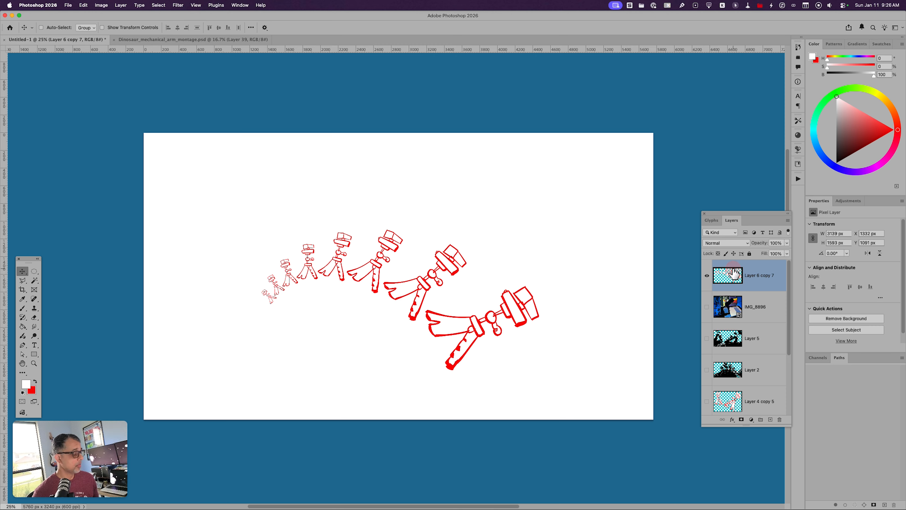
key("super")
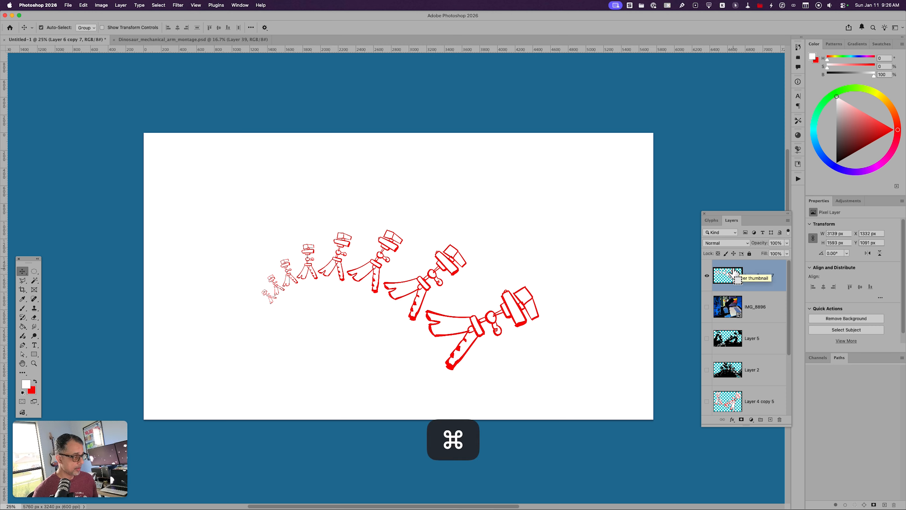
key("super+j")
key("super+t")
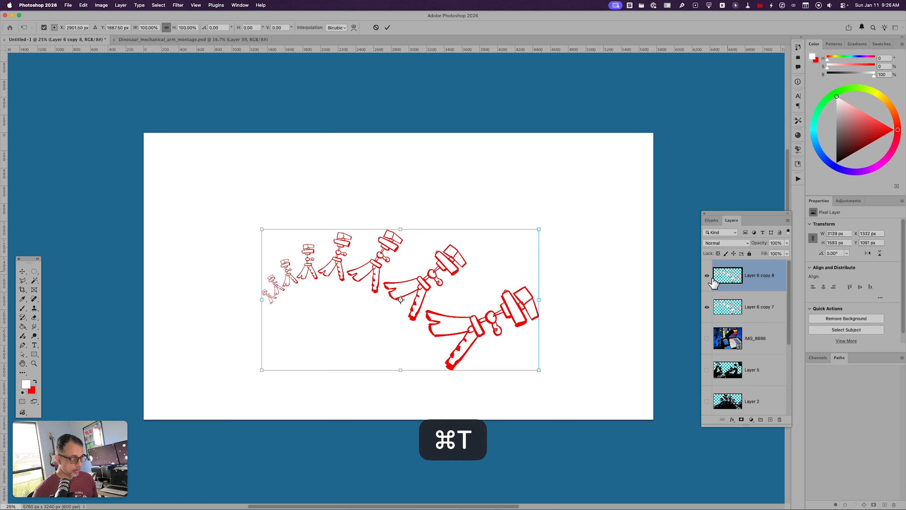
right_click(375, 284)
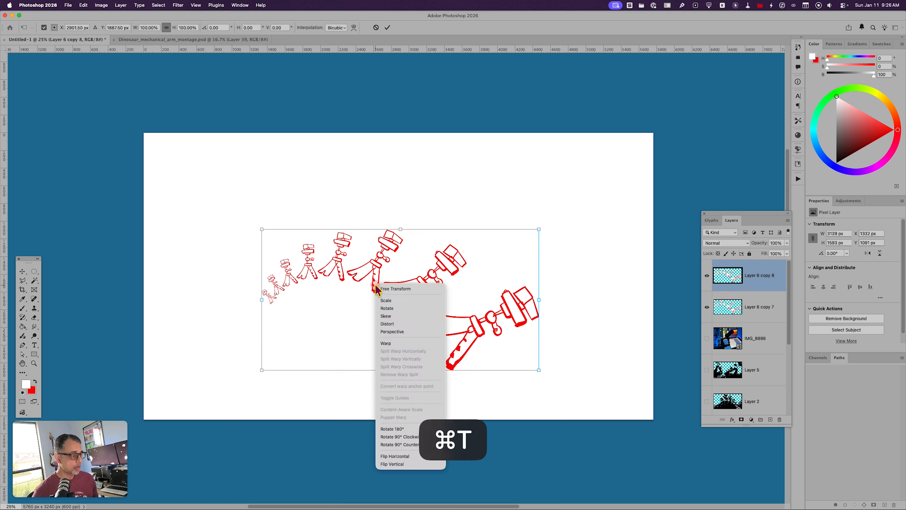
left_click(389, 456)
key("v")
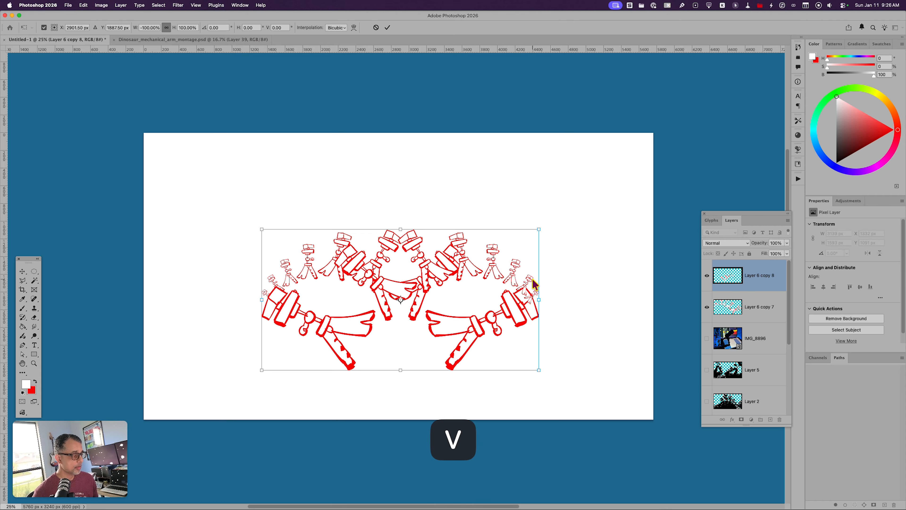
left_click_drag(535, 285, 249, 280)
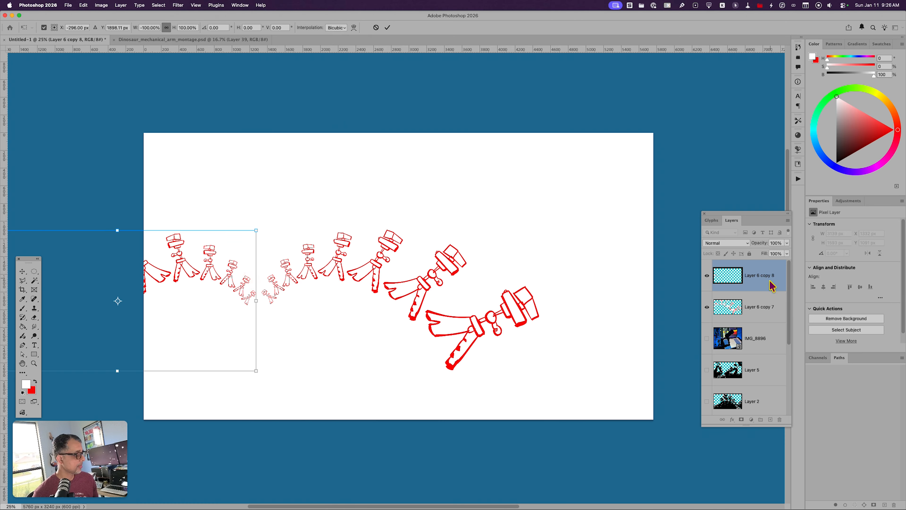
key("Return")
Step: Merge the original and mirrored strips into one layer and center the symmetrical row across the upper-middle canvas
left_click(752, 312, "shift")
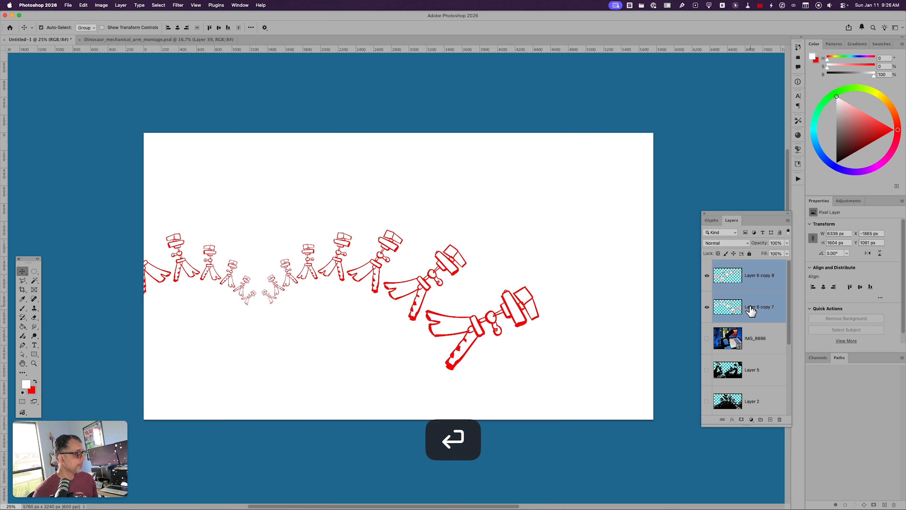
key("super+e")
key("v")
left_click_drag(460, 328, 509, 298)
key("super")
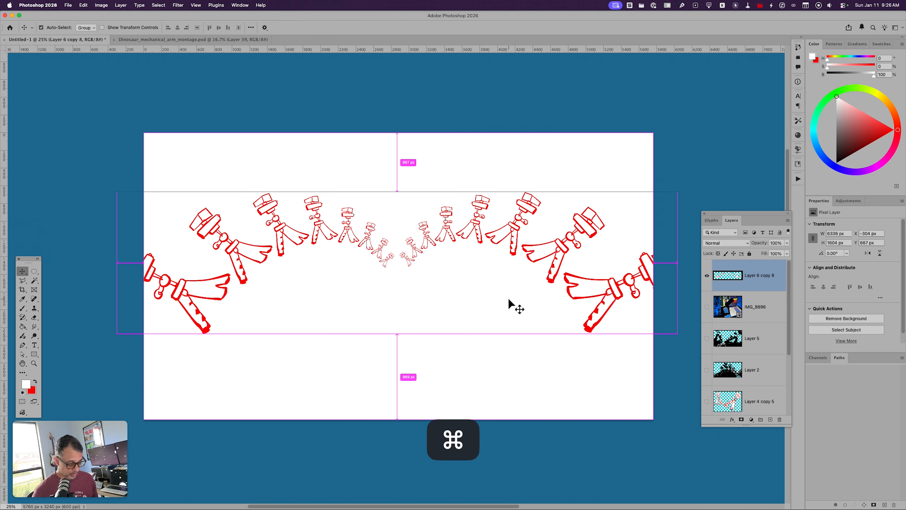
Step: Duplicate the merged row and scale the copy to about 87% around its center
key("super+j")
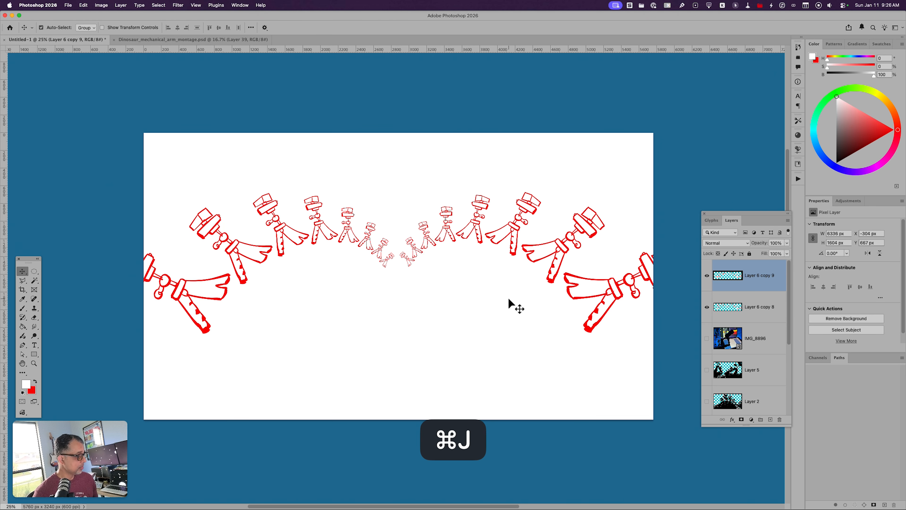
key("super+t")
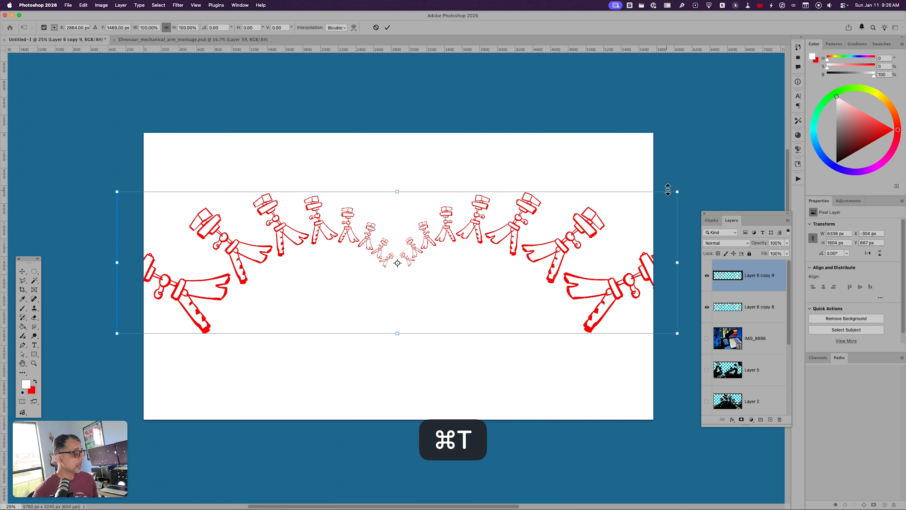
left_click_drag(676, 190, 648, 231)
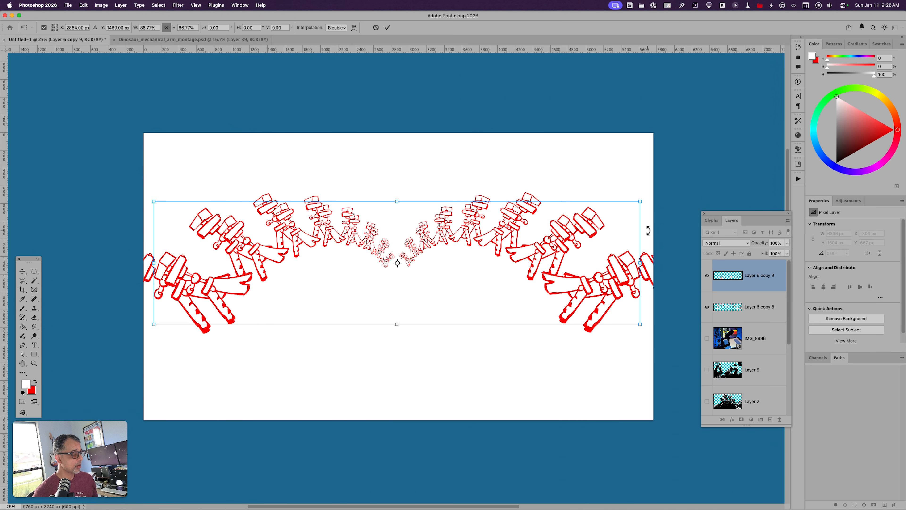
right_click(517, 267)
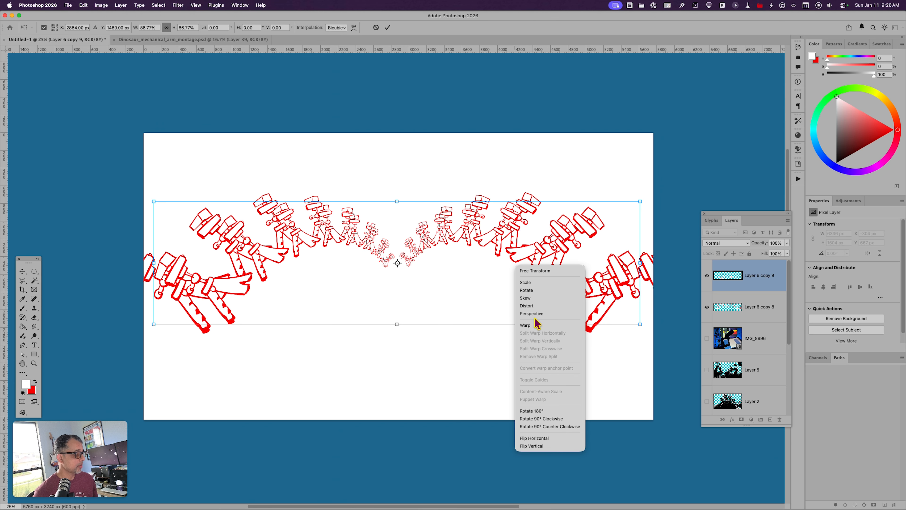
left_click(533, 438)
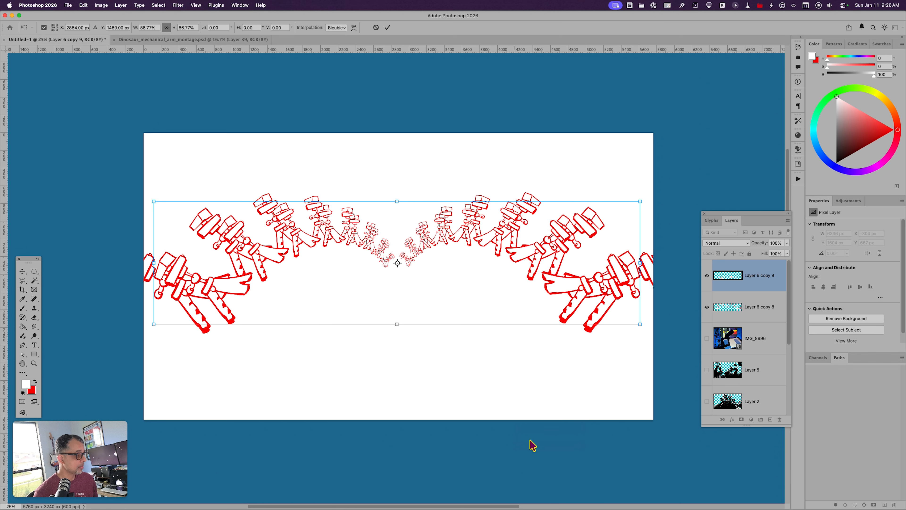
key("Return")
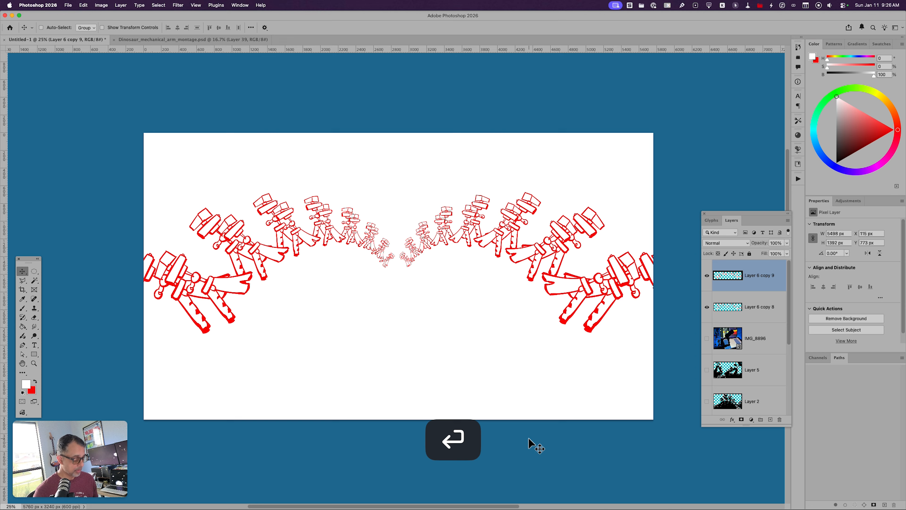
Step: Duplicate the scaled row again and shrink this copy around its center to about 3986 px wide
key("super+j")
key("super+t")
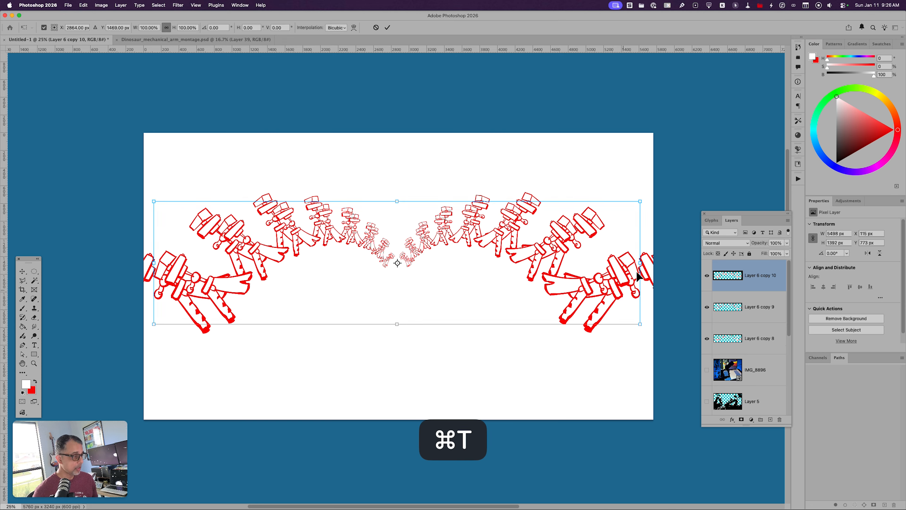
left_click_drag(640, 201, 587, 279)
key("Return")
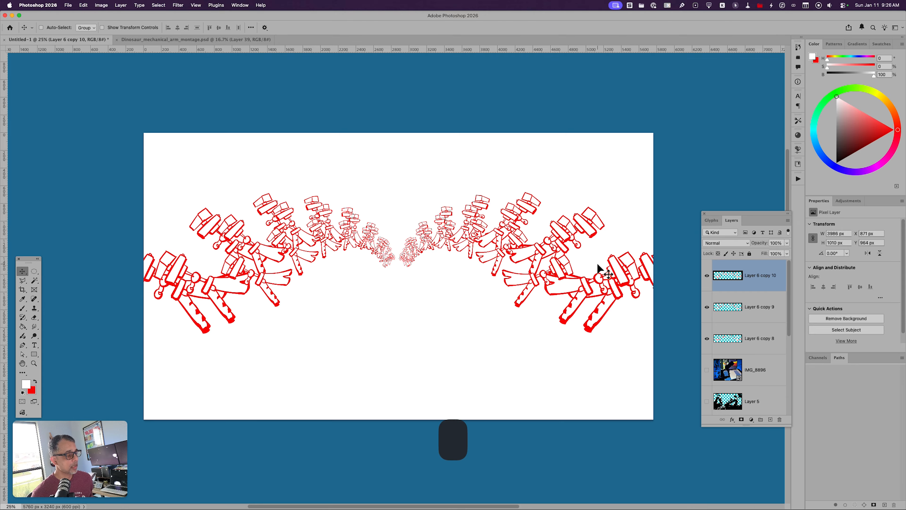
Step: Repeat the last transform on a new copy three times to add progressively smaller rows toward the center
key("alt+shift+super+t")
key("alt+shift+super+t")
key("alt+shift+super+t")
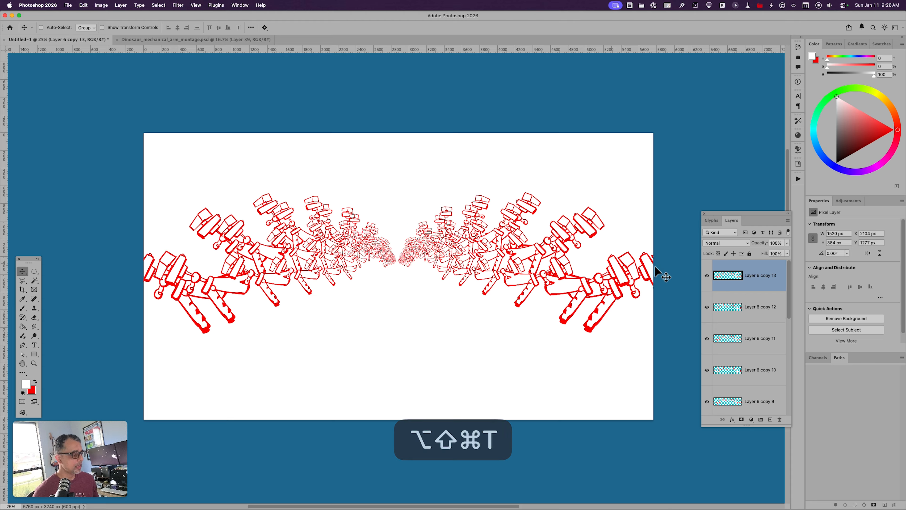
Step: Merge all the figure row copies into a single layer and shift it slightly down and to the right
left_click(747, 396, "shift")
key("super+e")
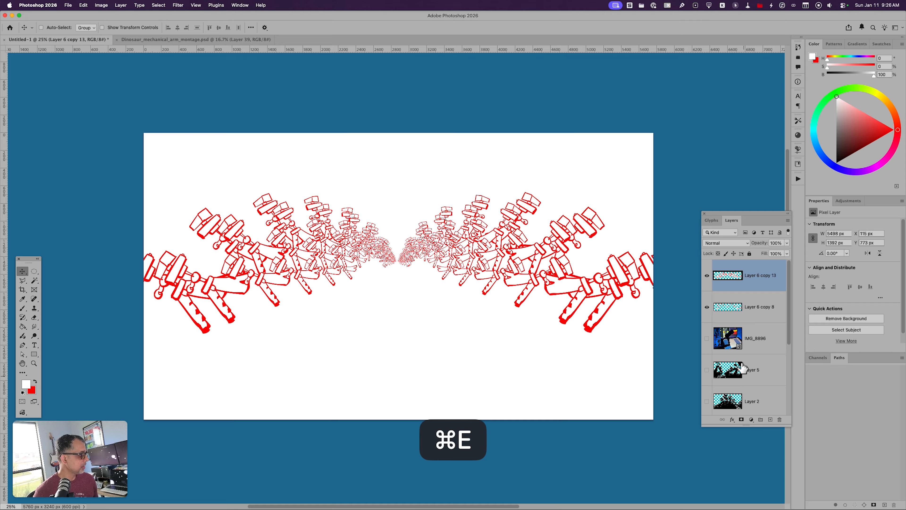
left_click(740, 315, "shift")
key("super+e")
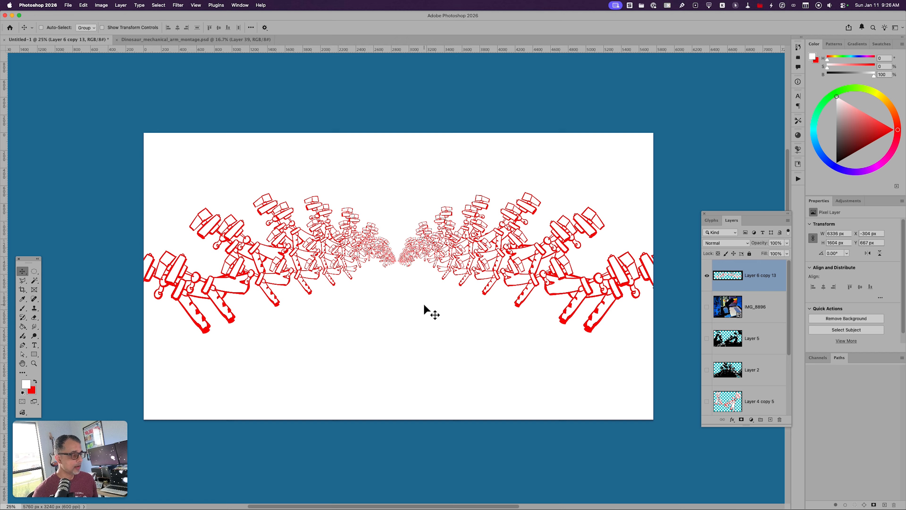
key("v")
left_click_drag(424, 303, 431, 311)
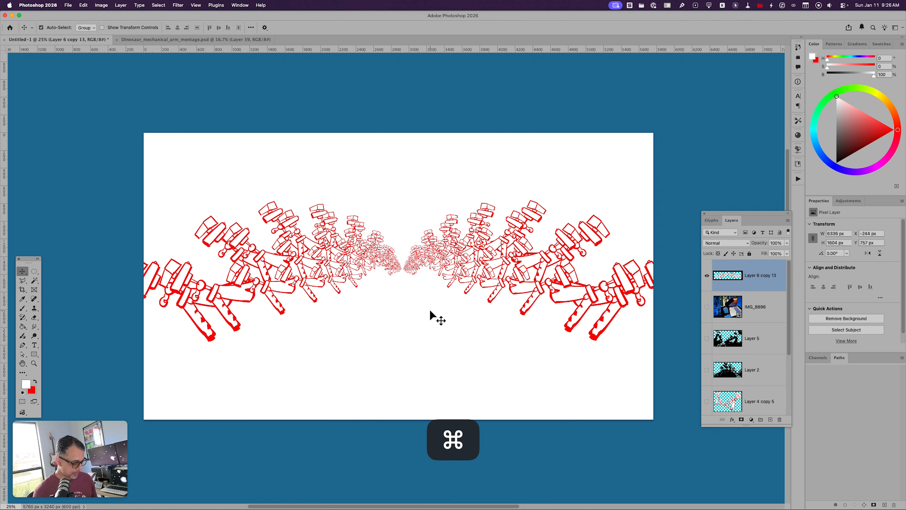
Step: Load the merged figures as a selection, fill it with black on a new layer, deselect, and hide the red figures layer
key("super+equal")
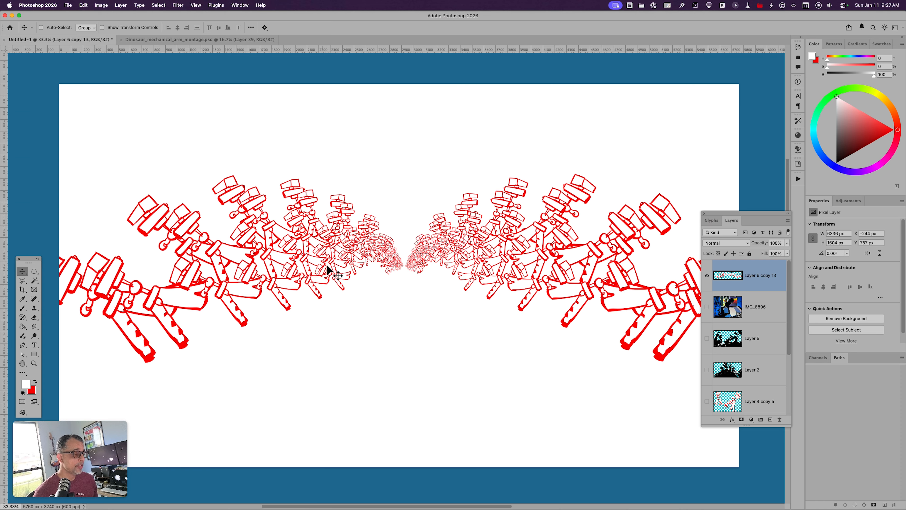
left_click(720, 277, "super")
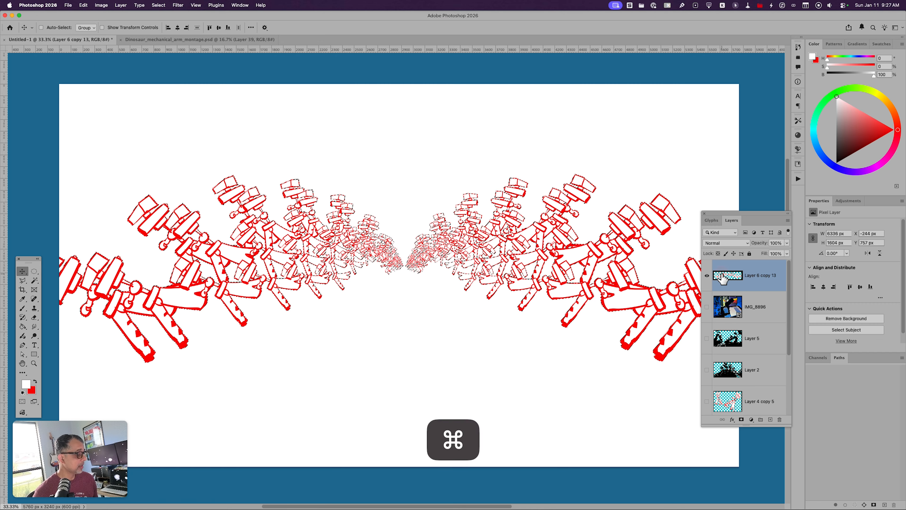
key("alt+shift+super+n")
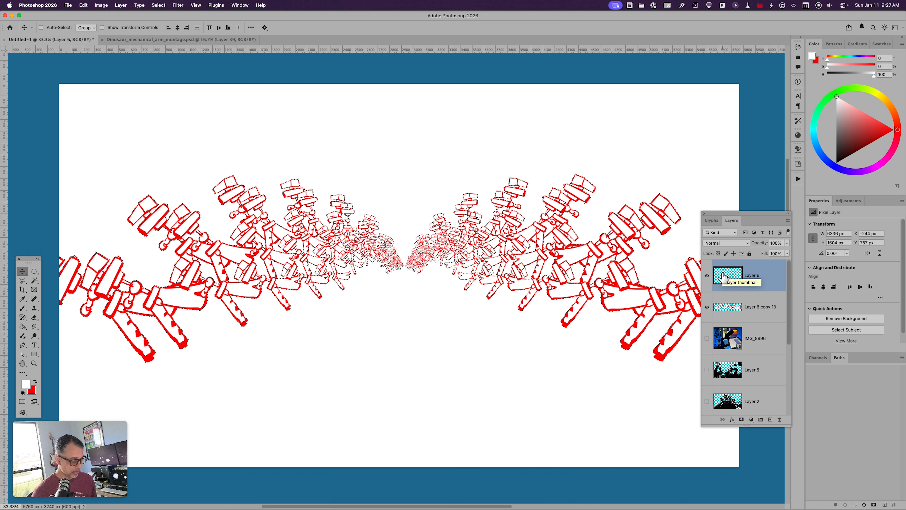
key("d")
key("alt+BackSpace")
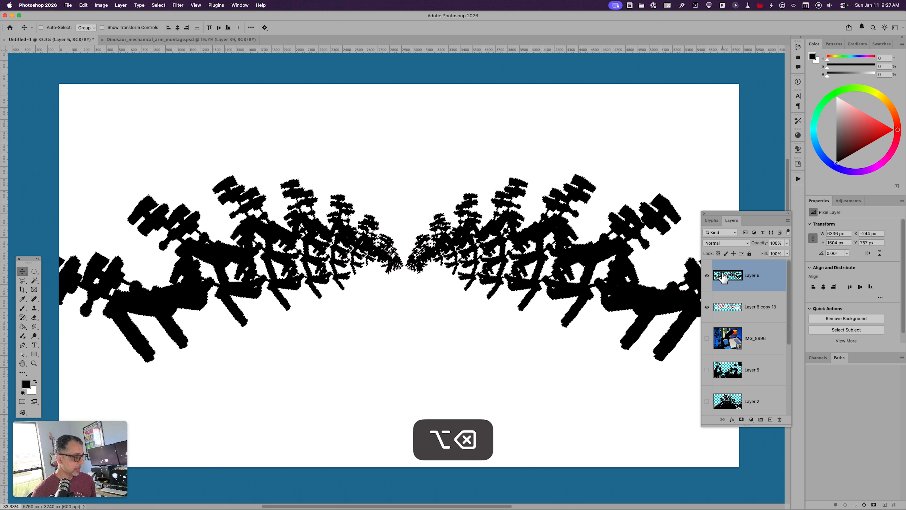
key("super+d")
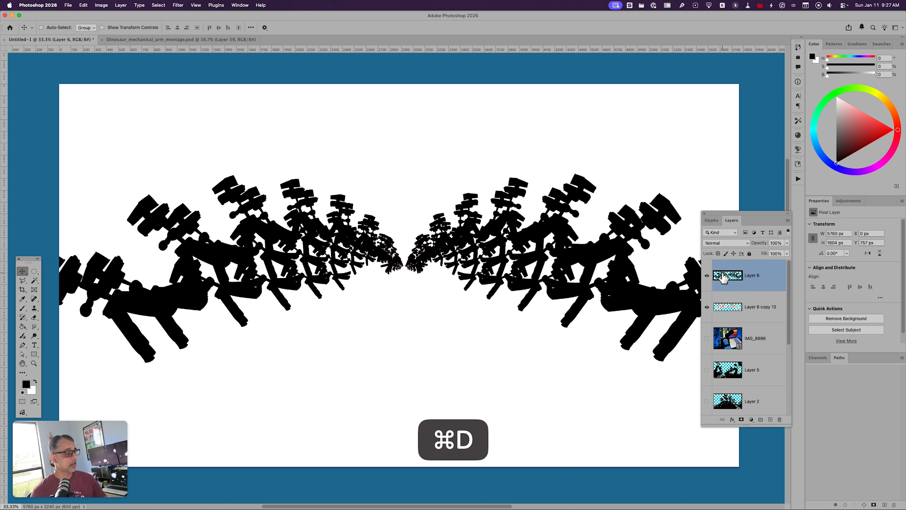
left_click(706, 307)
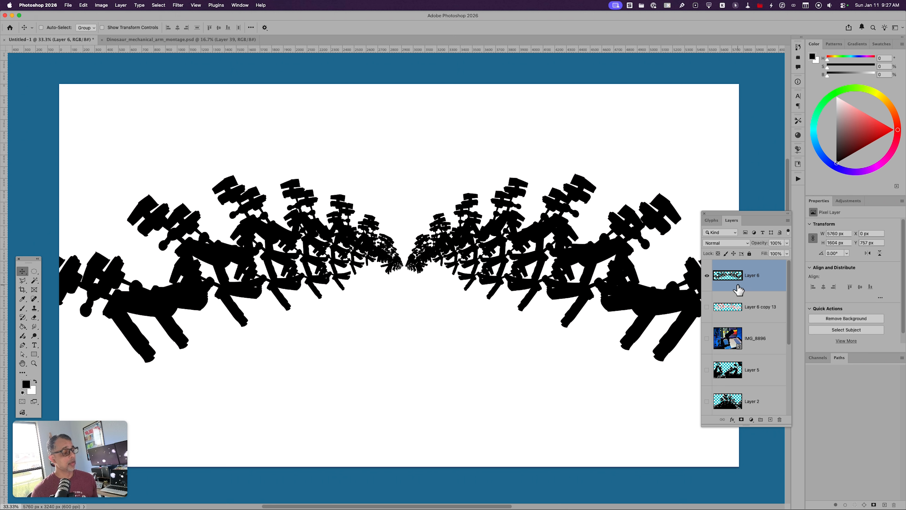
Step: Add a new layer and brush a thin black perspective line from the center vanishing point to the canvas's lower-left edge
key("super+minus")
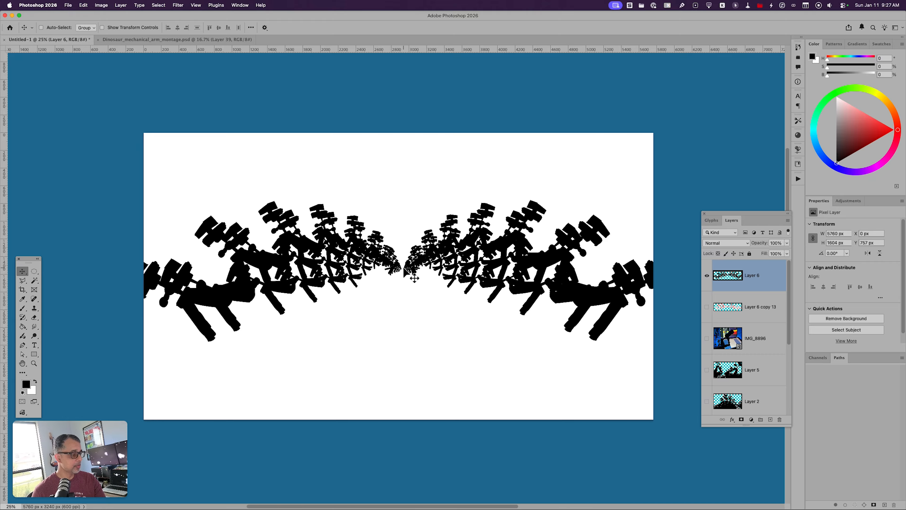
key("alt+shift+super+n")
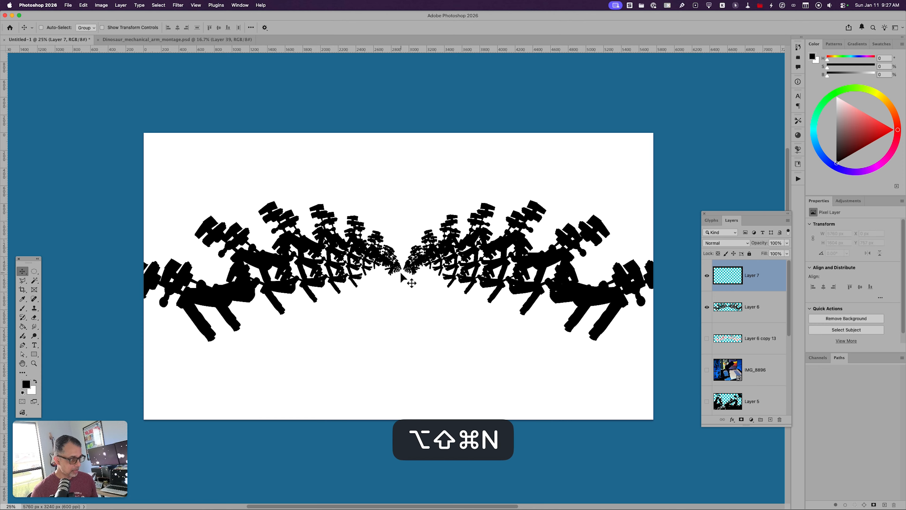
key("b")
left_click(399, 270)
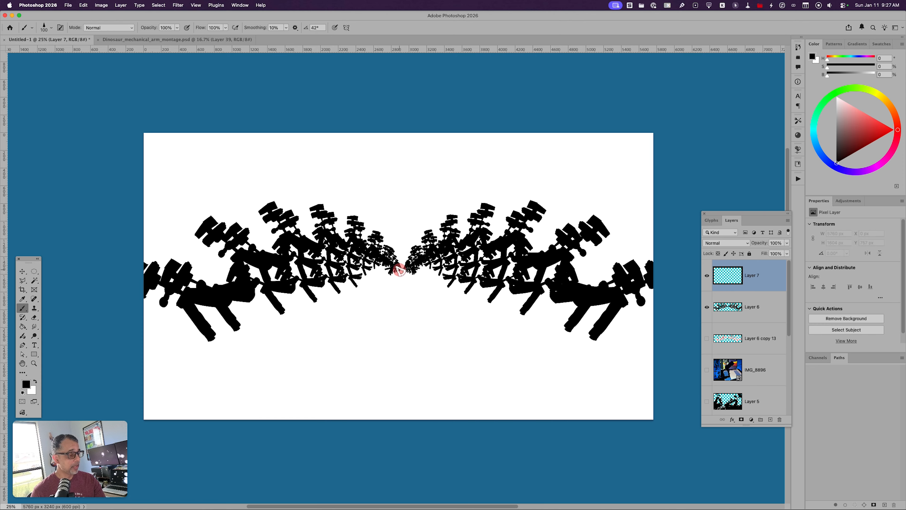
left_click_drag(399, 270, 128, 409)
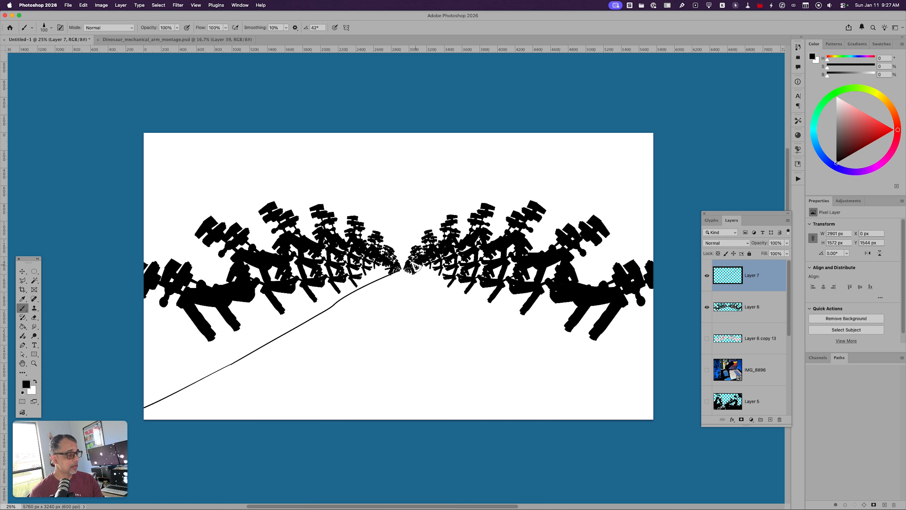
Step: Brush a black perspective line from the vanishing point to the canvas's lower-right edge and fill the ground outside both lines with black
left_click_drag(406, 271, 715, 437)
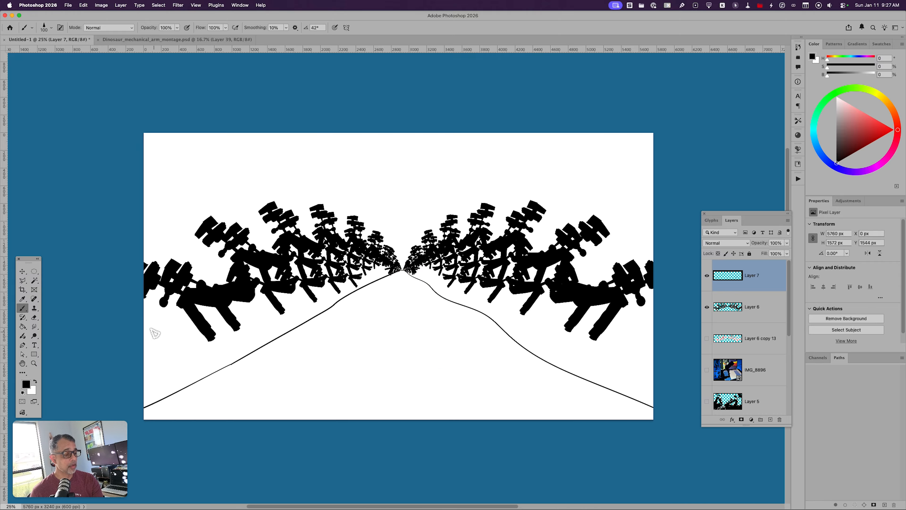
key("g")
left_click(178, 355)
left_click(494, 310)
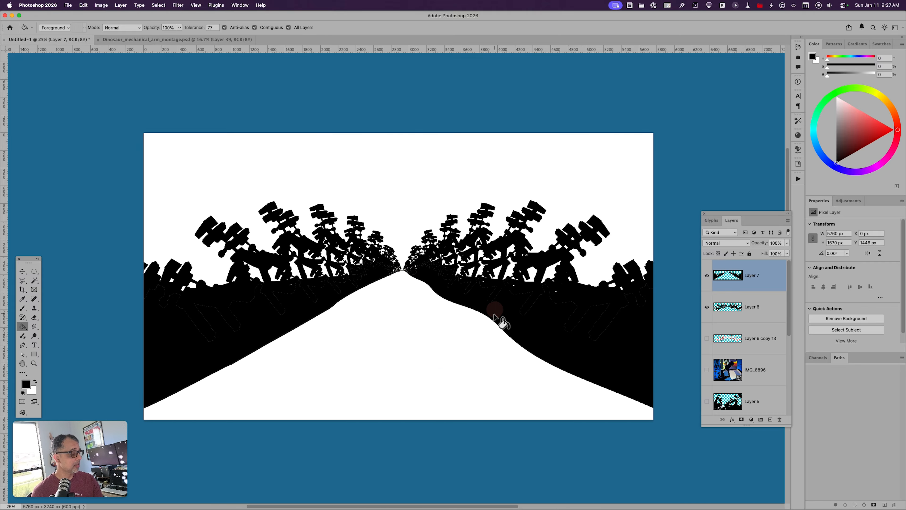
key("b")
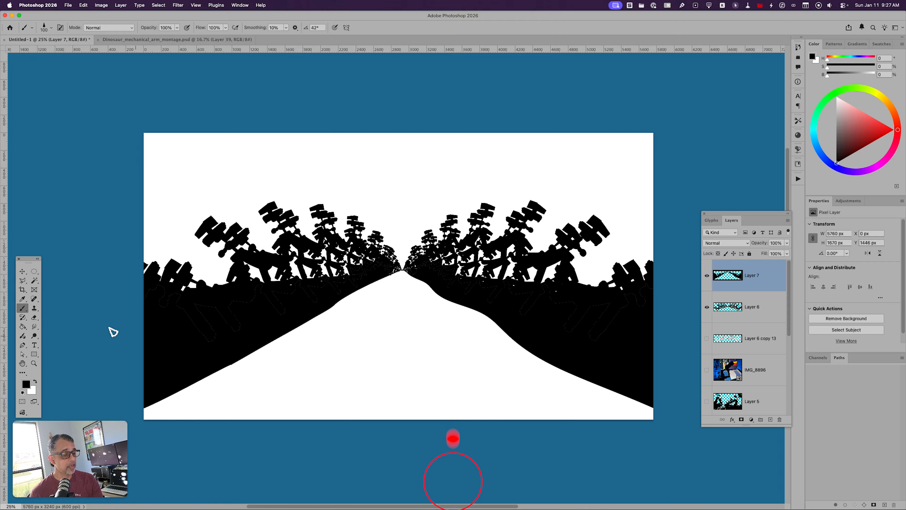
Step: Lasso a sliver at the tip of the large left figure's head and cut it from the silhouettes on Layer 6
key("l")
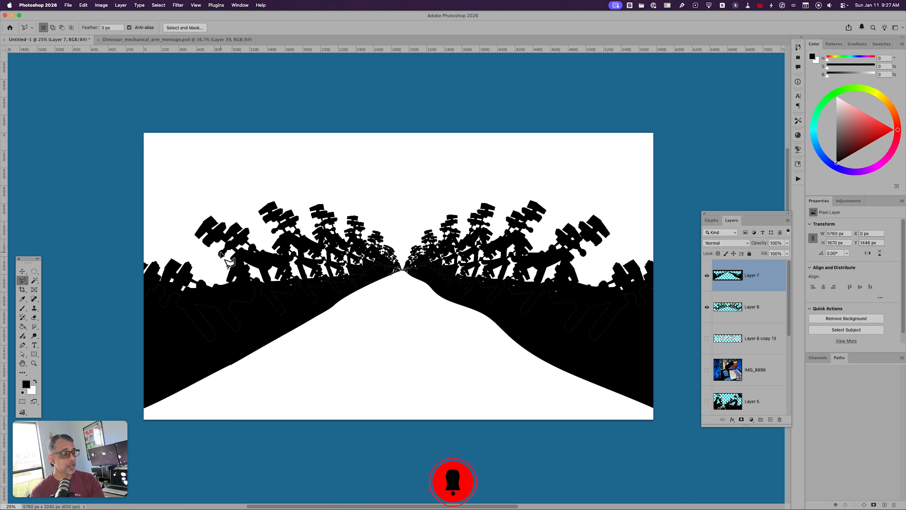
left_click(218, 215)
left_click(209, 223)
left_click(197, 223)
left_click(211, 211)
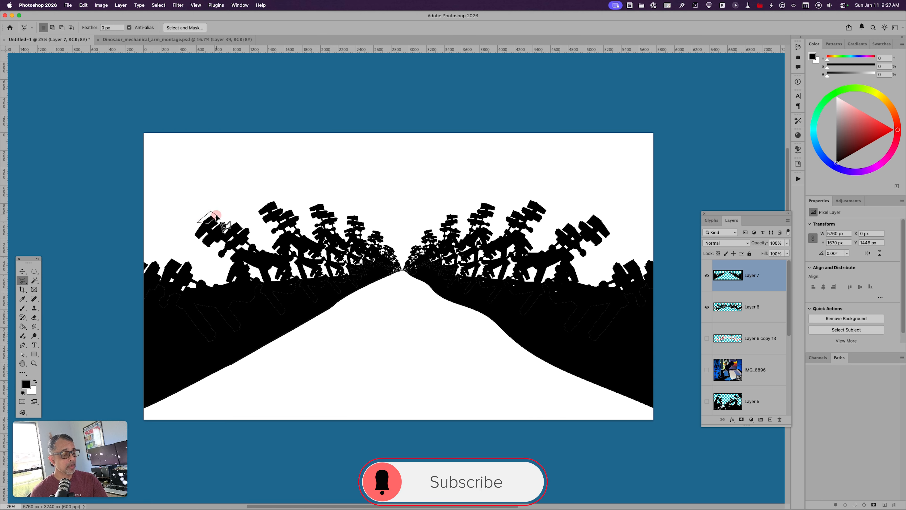
key("super+x")
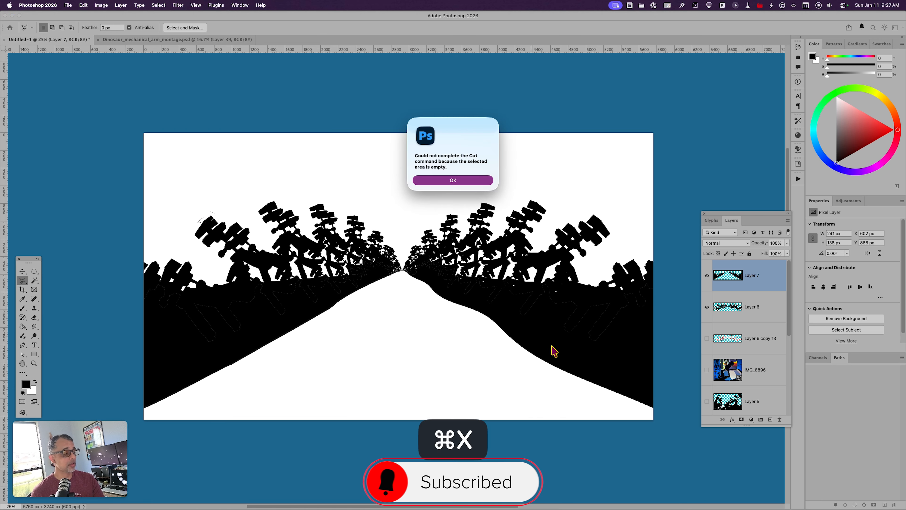
key("Escape")
key("alt+bracketleft")
key("super+x")
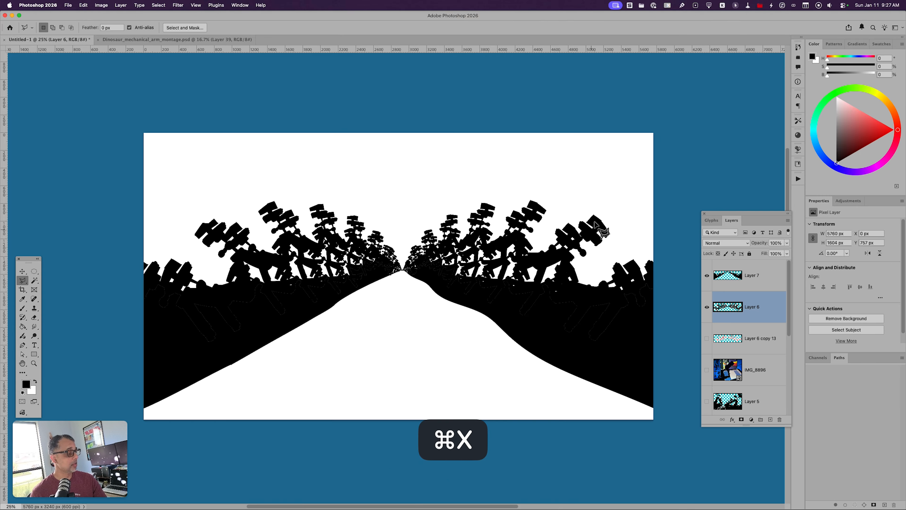
Step: Lasso an angular piece at the outer tip of the large right figure's head and cut it from Layer 6
left_click(606, 220)
left_click(602, 228)
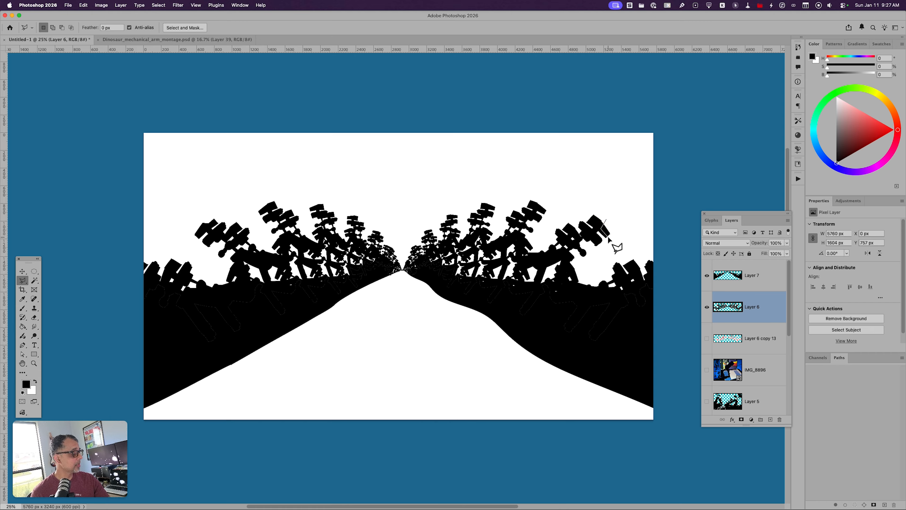
left_click(602, 232)
left_click(601, 236)
left_click(608, 245)
left_click(618, 239)
left_click(616, 219)
left_click(605, 220)
key("super+x")
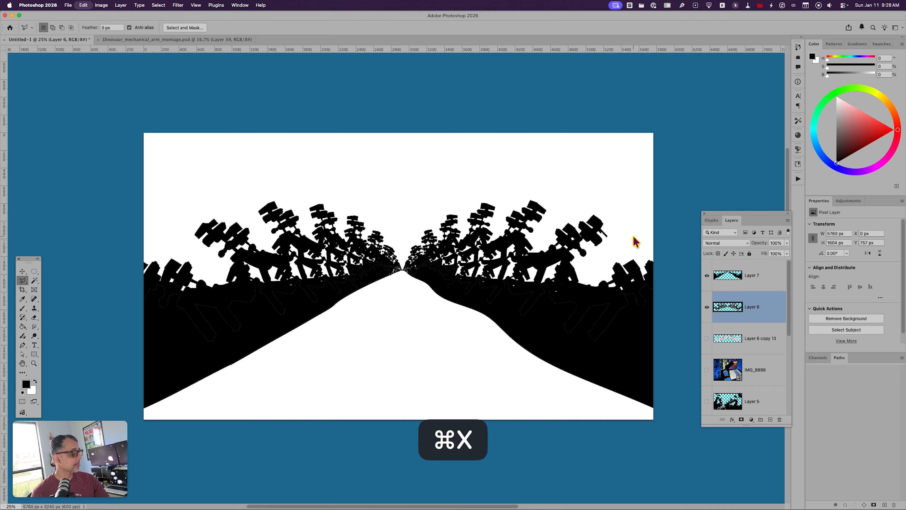
Step: Brush black shrub shapes at the large right figure's base and thin hanging cables from the heads of figures on both sides
key("b")
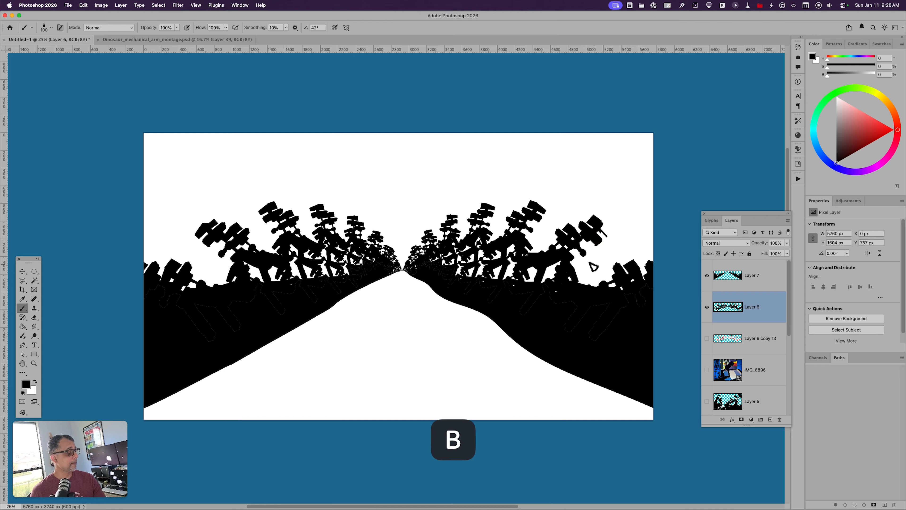
mouse_move(580, 269)
left_mouse_down()
mouse_move(602, 273)
mouse_move(571, 281)
left_mouse_up()
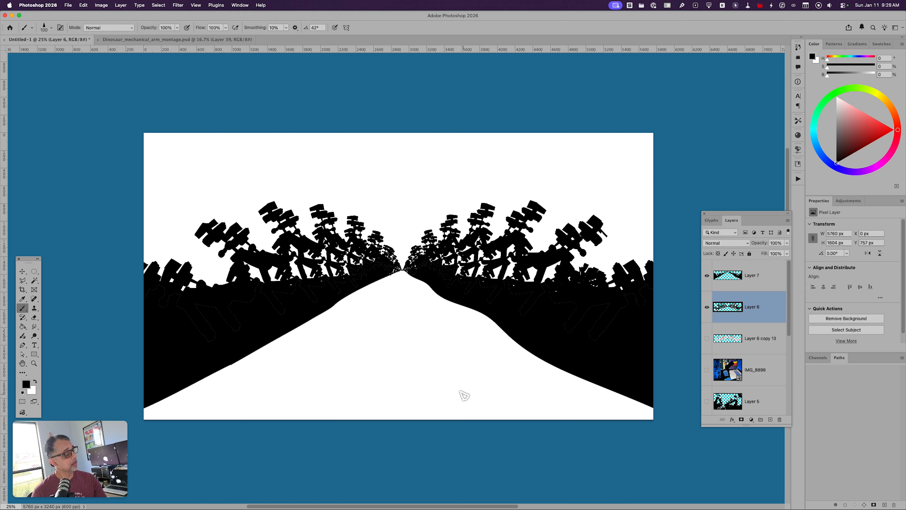
left_click_drag(595, 242, 599, 276)
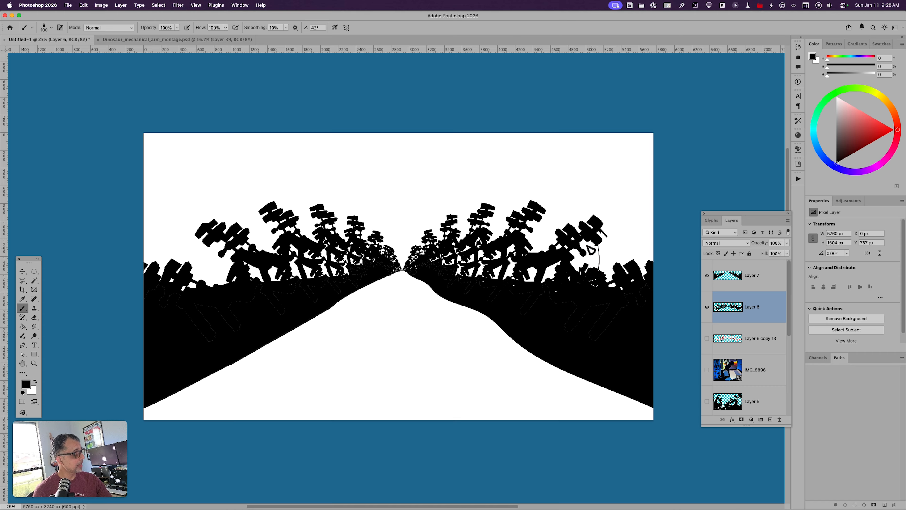
left_click_drag(539, 219, 545, 255)
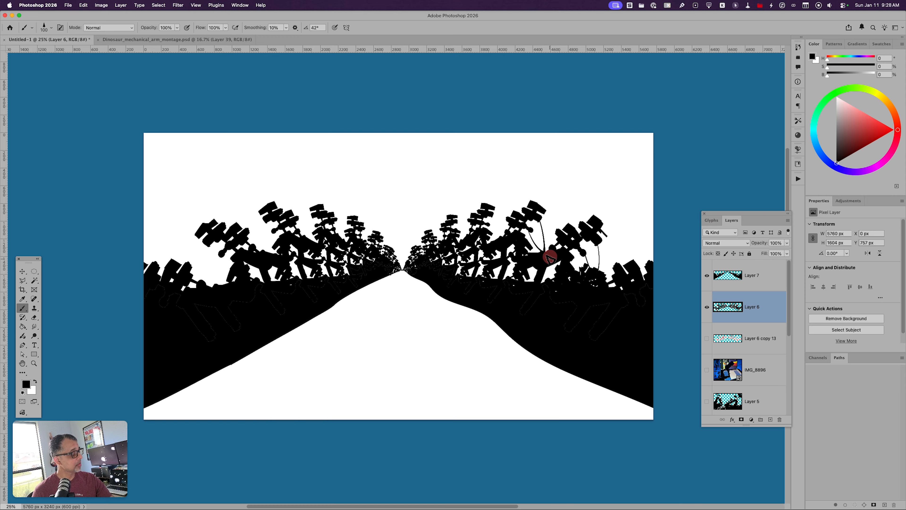
left_click_drag(313, 216, 306, 254)
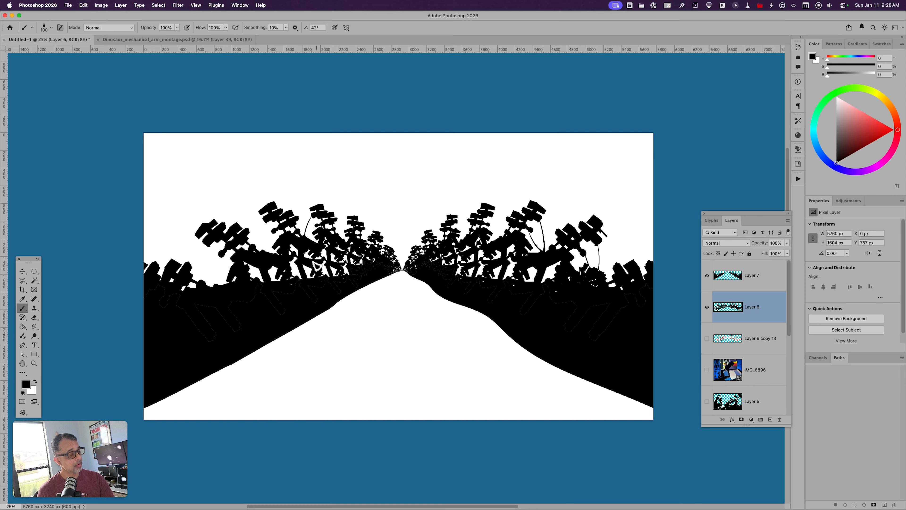
left_click_drag(265, 221, 274, 267)
left_click_drag(260, 213, 279, 272)
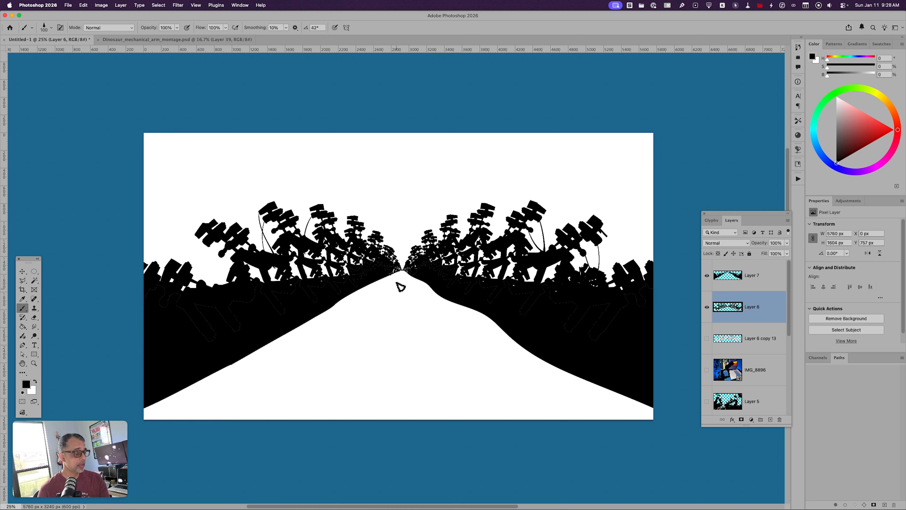
Step: Brush an irregular bank contour from the vanishing point along the path's left side to the bottom edge and fill it black
mouse_move(400, 272)
left_mouse_down()
mouse_move(345, 313)
mouse_move(222, 370)
mouse_move(328, 430)
left_mouse_up()
key("g")
left_click(251, 409)
key("b")
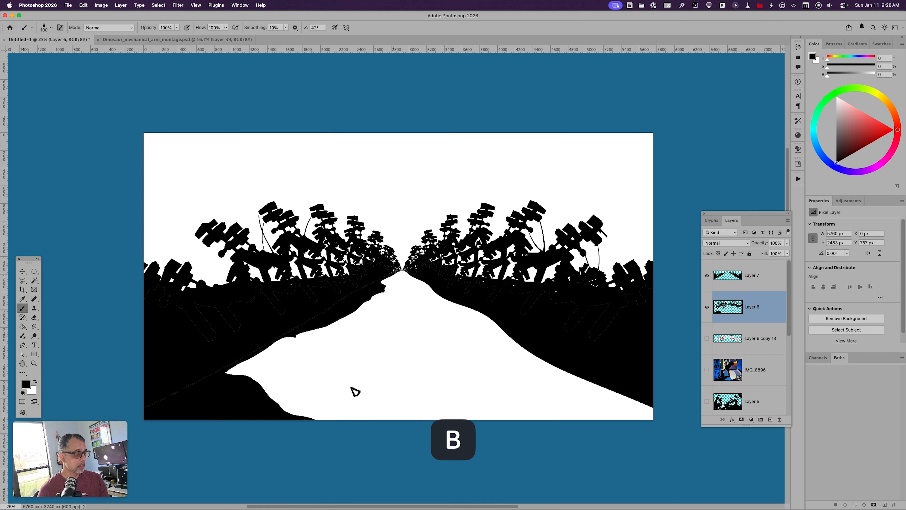
Step: Extend the lower-left bank with a curved outline toward the bottom edge, fill it black, and touch up its upper edge
mouse_move(266, 393)
left_mouse_down()
mouse_move(306, 390)
mouse_move(375, 426)
left_mouse_up()
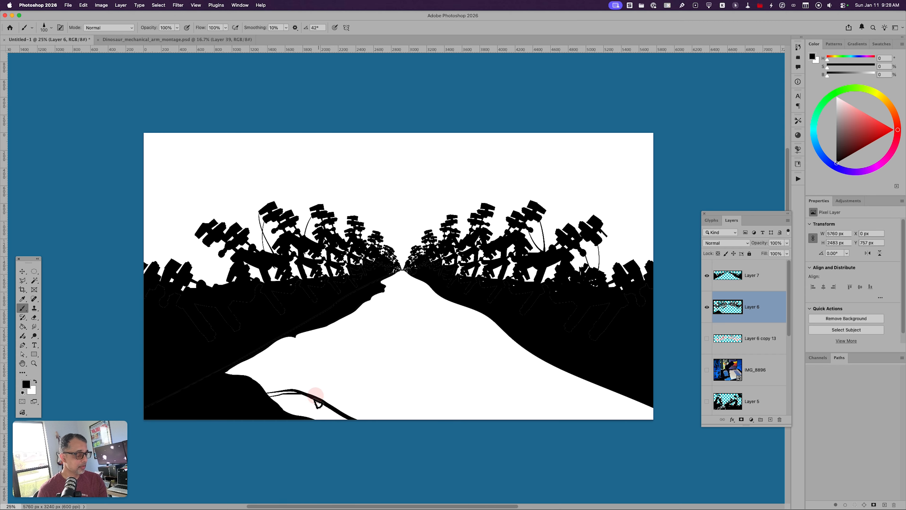
key("g")
left_click(300, 402)
key("b")
left_click_drag(269, 394, 295, 393)
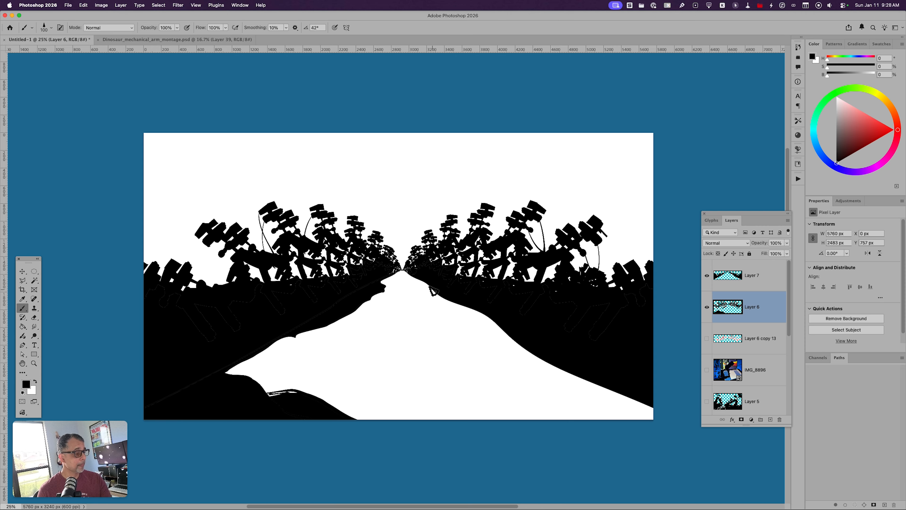
Step: Outline a large rock mid-path and smaller ones toward the vanishing point, and fill the rock shapes with black
mouse_move(382, 346)
left_mouse_down()
mouse_move(454, 337)
mouse_move(464, 350)
mouse_move(373, 352)
mouse_move(389, 337)
mouse_move(350, 352)
mouse_move(374, 352)
left_mouse_up()
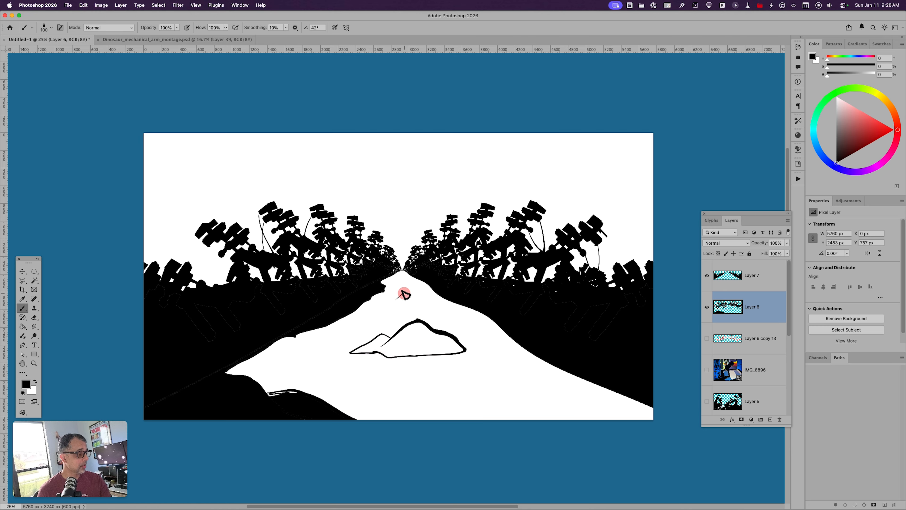
mouse_move(404, 294)
left_mouse_down()
mouse_move(399, 299)
mouse_move(417, 292)
left_mouse_up()
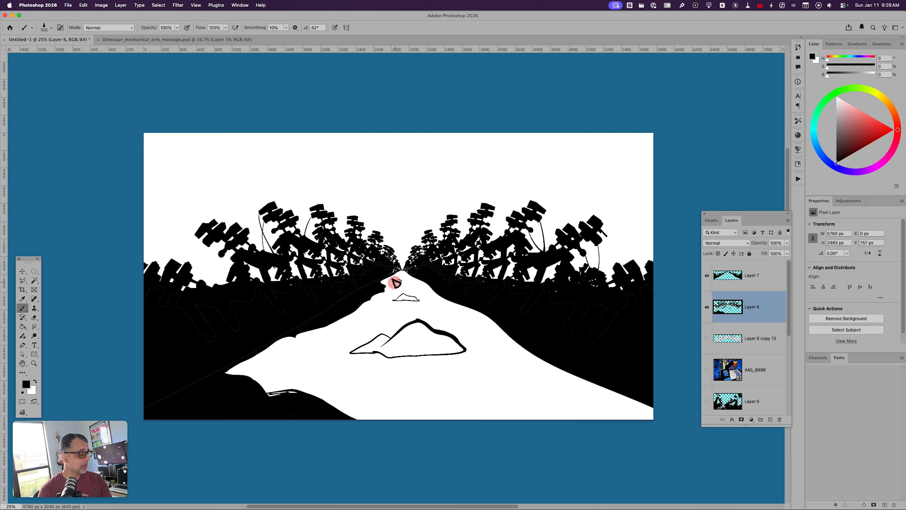
key("super+z")
key("g")
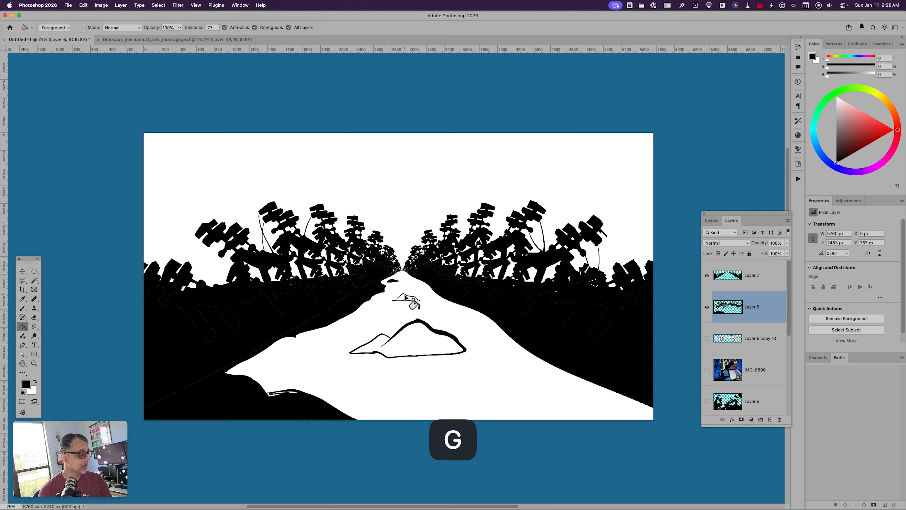
left_click(406, 298)
left_click(422, 342)
key("b")
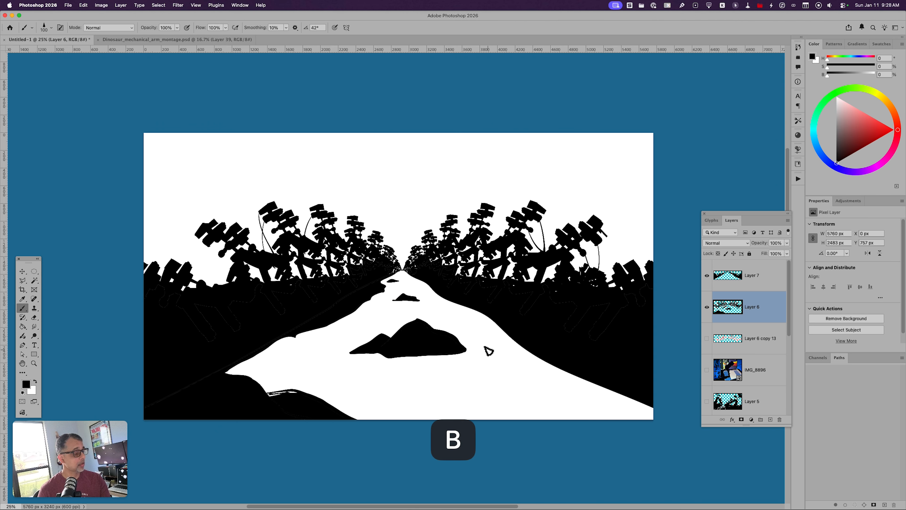
Step: Brush a small rock near the vanishing point and wavy black flow lines down both sides of the path and below the large rock
left_click_drag(411, 280, 412, 281)
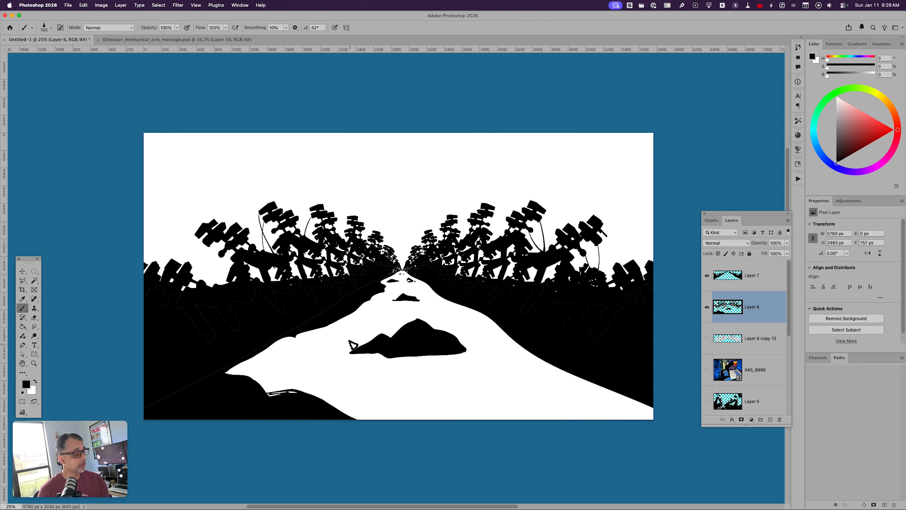
left_click_drag(399, 286, 243, 375)
mouse_move(411, 277)
left_mouse_down()
mouse_move(466, 323)
mouse_move(630, 418)
left_mouse_up()
mouse_move(418, 288)
left_mouse_down()
mouse_move(504, 360)
mouse_move(644, 447)
left_mouse_up()
left_click_drag(351, 352, 485, 468)
left_click_drag(468, 343, 602, 456)
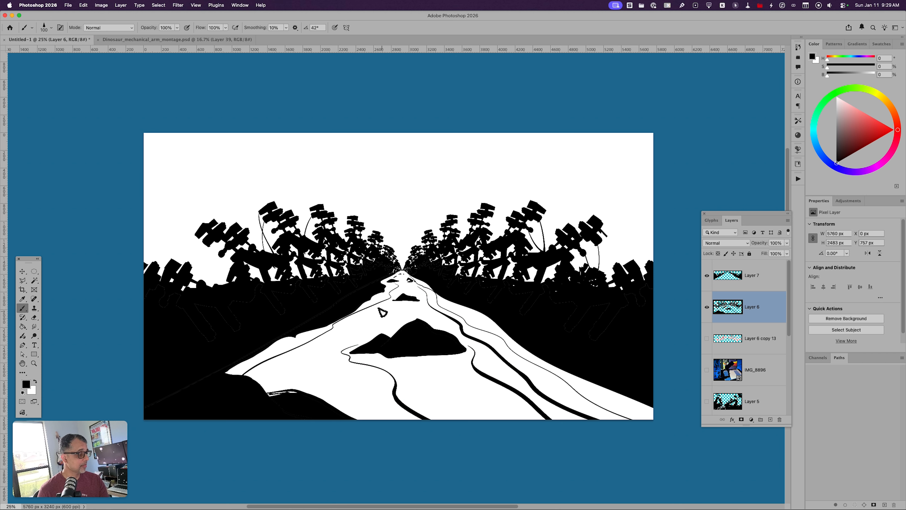
Step: Add more flow lines of varying thickness around the large rock and along the right bank, and paint over the gap in the lower-left bank
mouse_move(382, 313)
left_mouse_down()
mouse_move(311, 352)
mouse_move(321, 399)
left_mouse_up()
left_click_drag(451, 301, 504, 331)
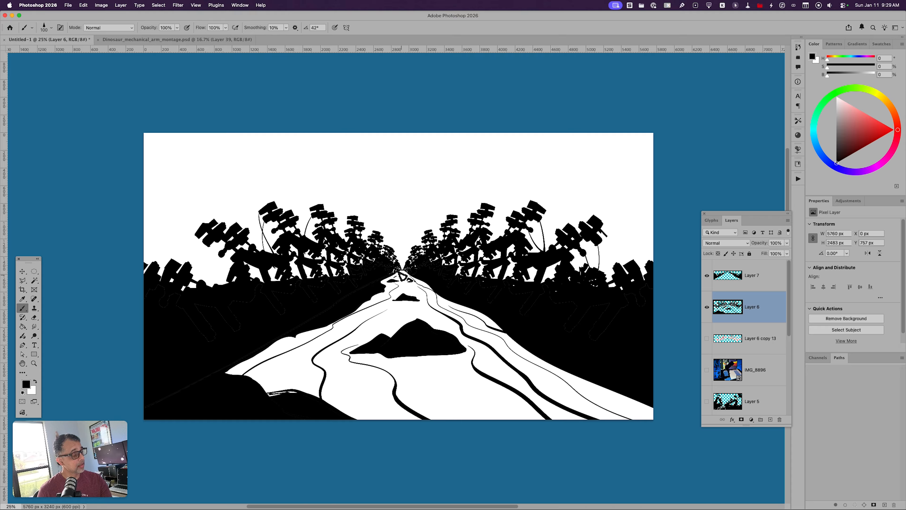
key("super+z")
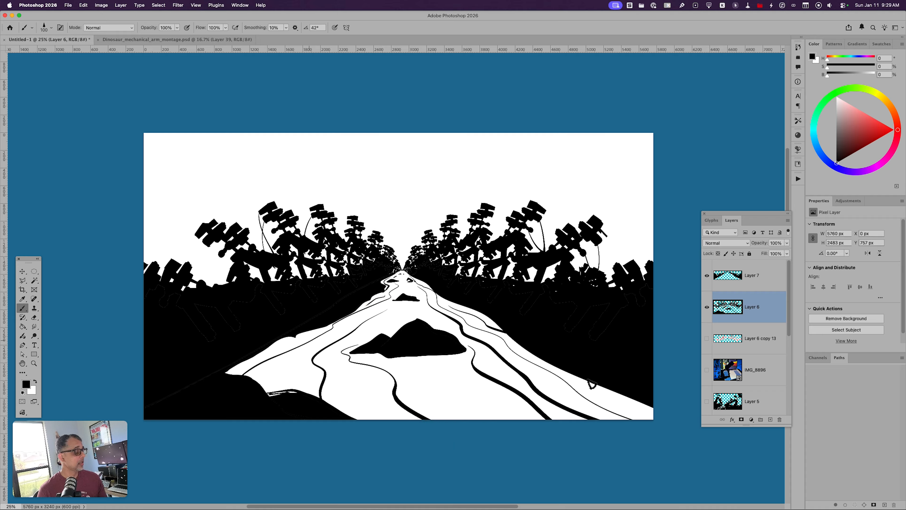
left_click_drag(572, 377, 670, 427)
mouse_move(466, 353)
left_mouse_down()
mouse_move(446, 368)
mouse_move(542, 470)
left_mouse_up()
mouse_move(367, 333)
left_mouse_down()
mouse_move(348, 384)
mouse_move(478, 484)
left_mouse_up()
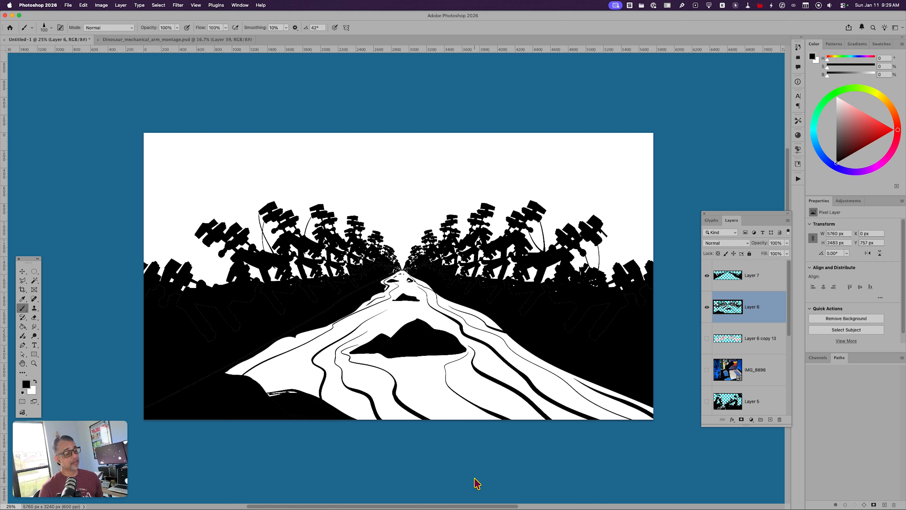
mouse_move(277, 399)
left_mouse_down()
mouse_move(294, 394)
mouse_move(260, 401)
left_mouse_up()
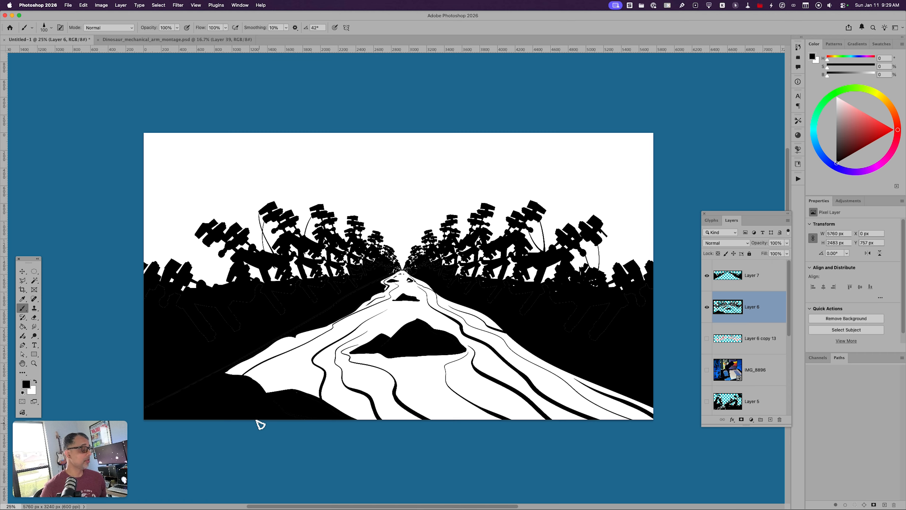